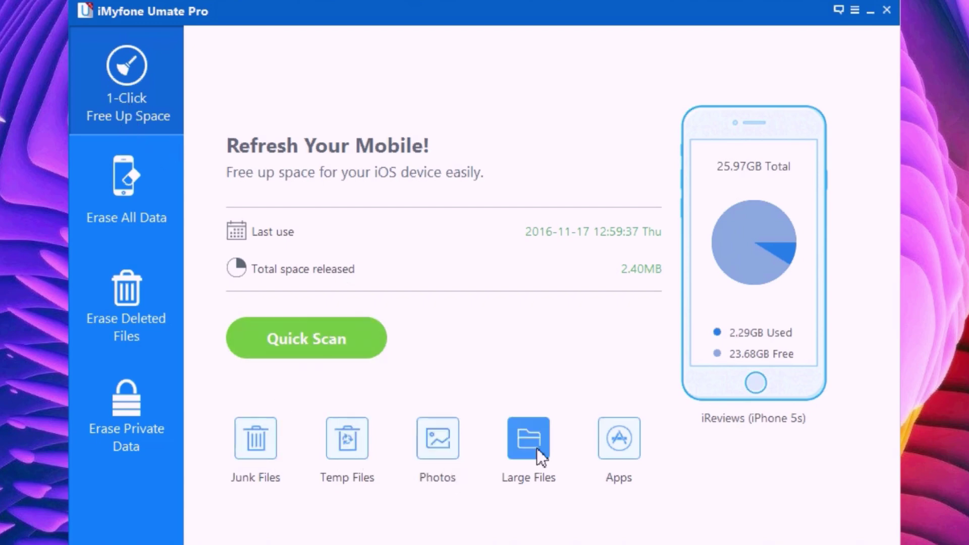
Scan the connected iPhone 5s for junk files, photos and apps that can be freed
click(345, 341)
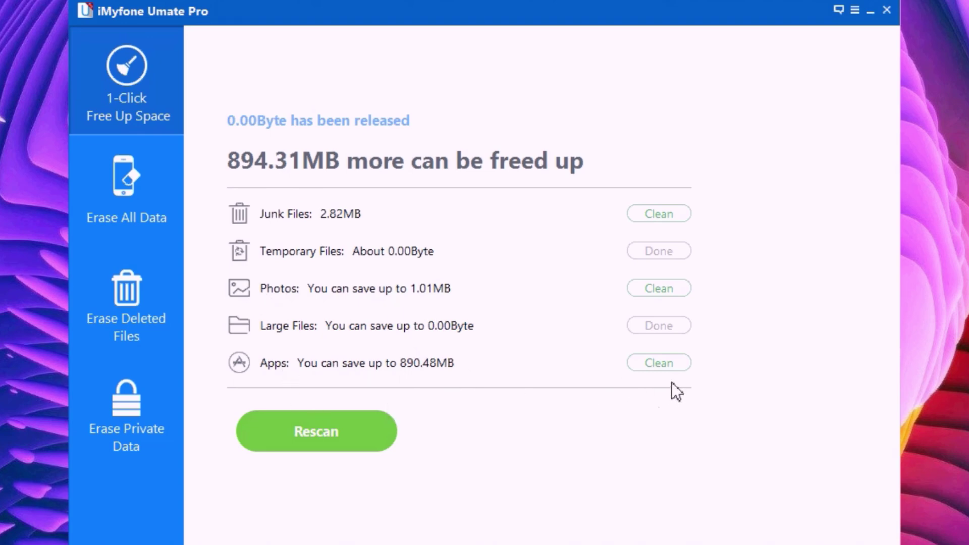
Clean the 2.82MB of junk files from the iPhone and dismiss the completion message
click(656, 214)
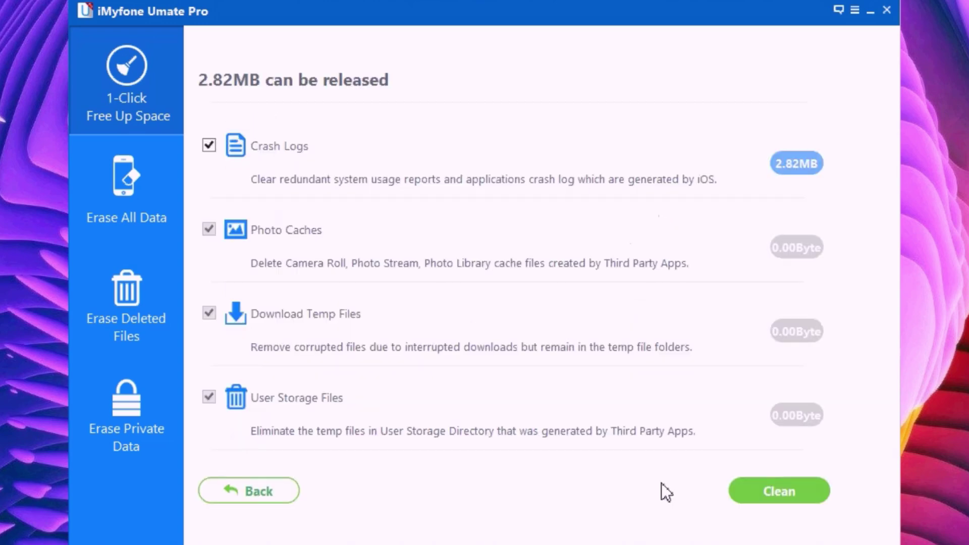
click(769, 495)
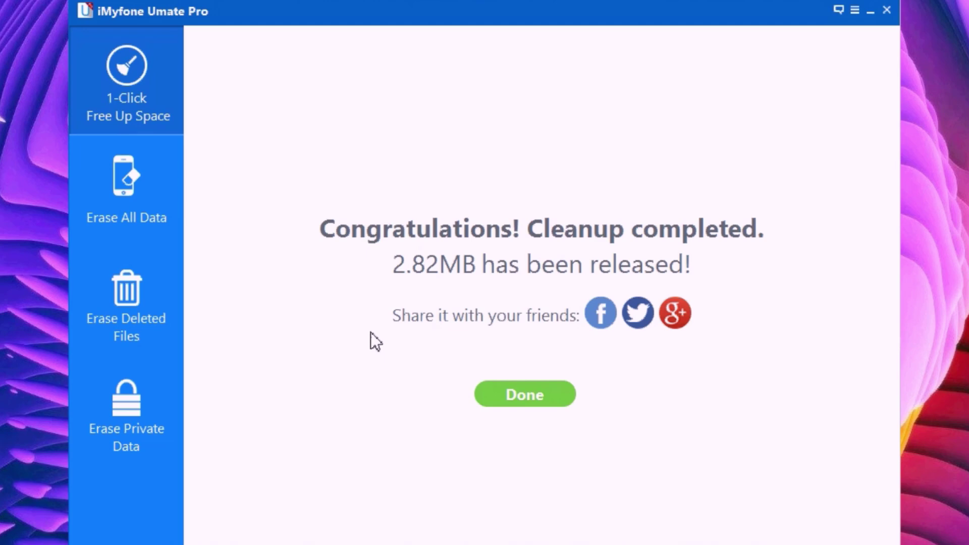
click(546, 403)
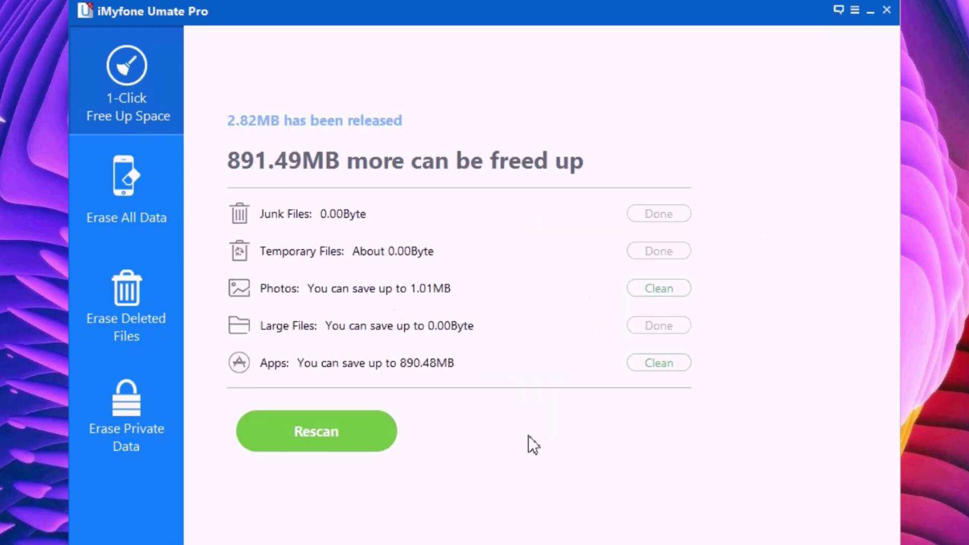
Remove Messenger, Gmail and Icy Ropes from the iPhone, freeing 344.96MB
click(667, 365)
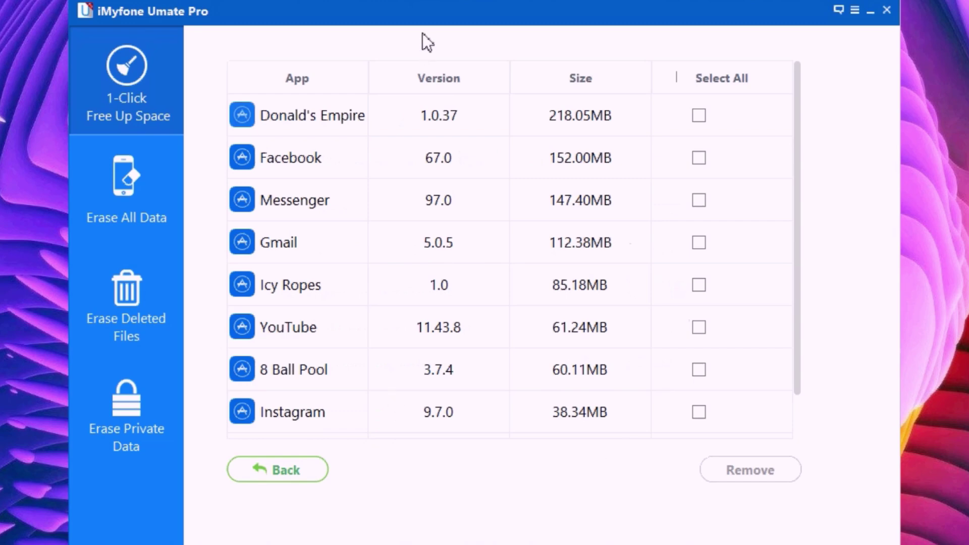
scroll(346, 423, down, 1)
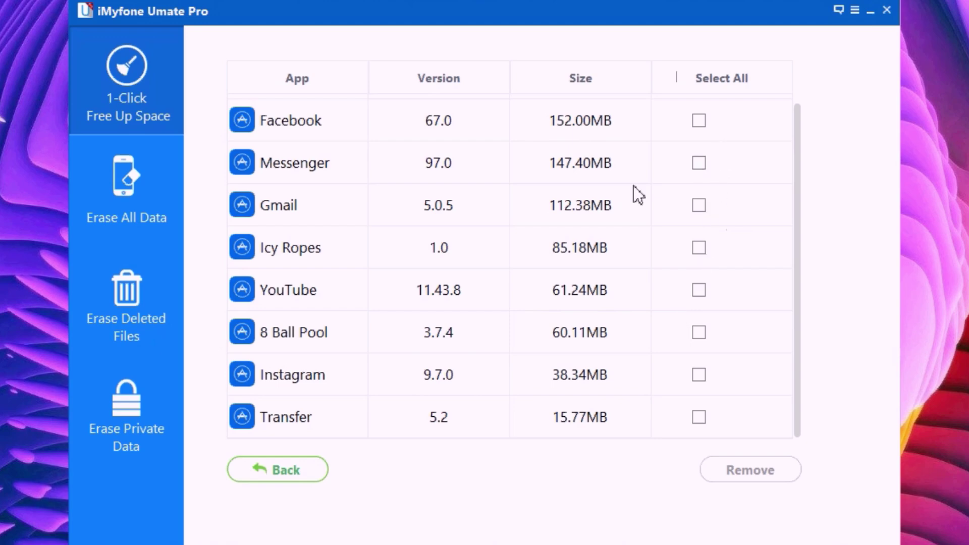
click(698, 163)
click(697, 206)
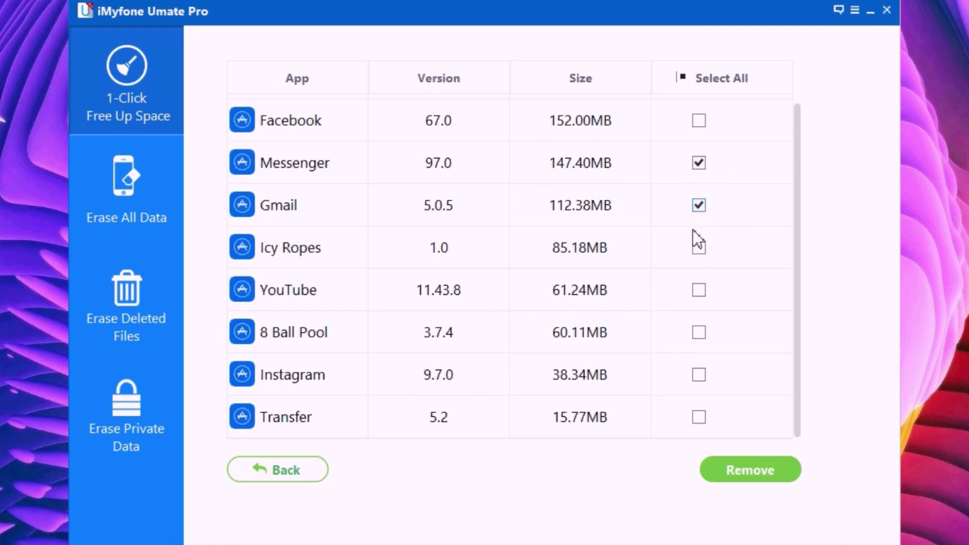
click(750, 469)
click(556, 328)
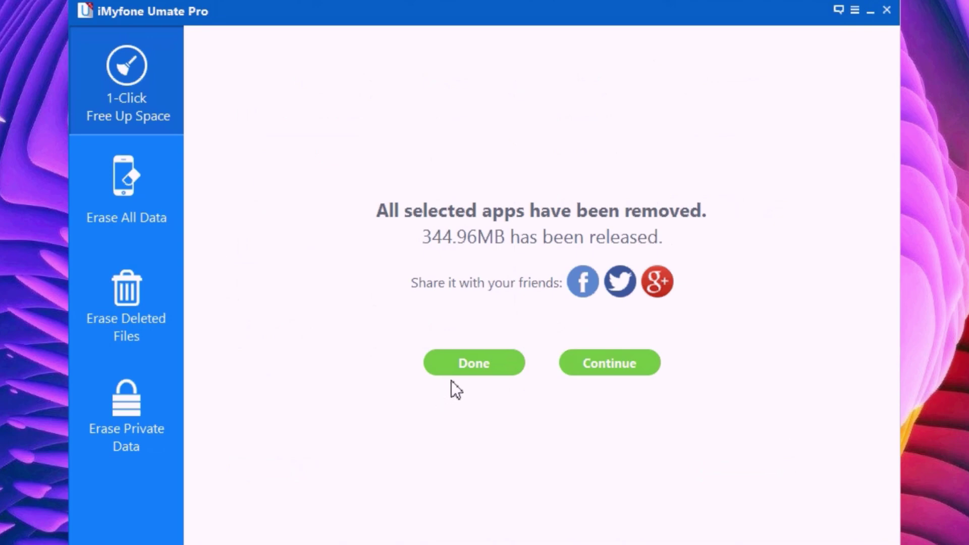
click(465, 370)
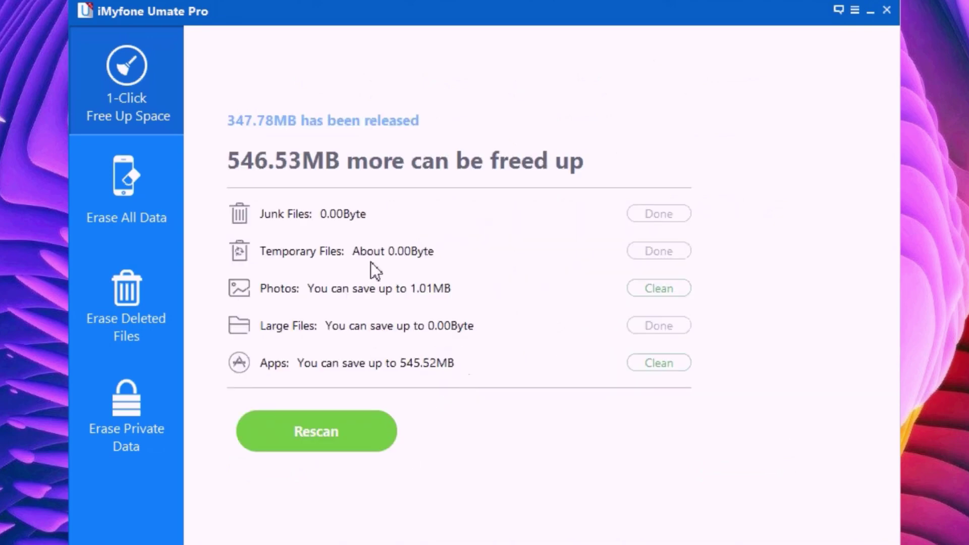
click(117, 190)
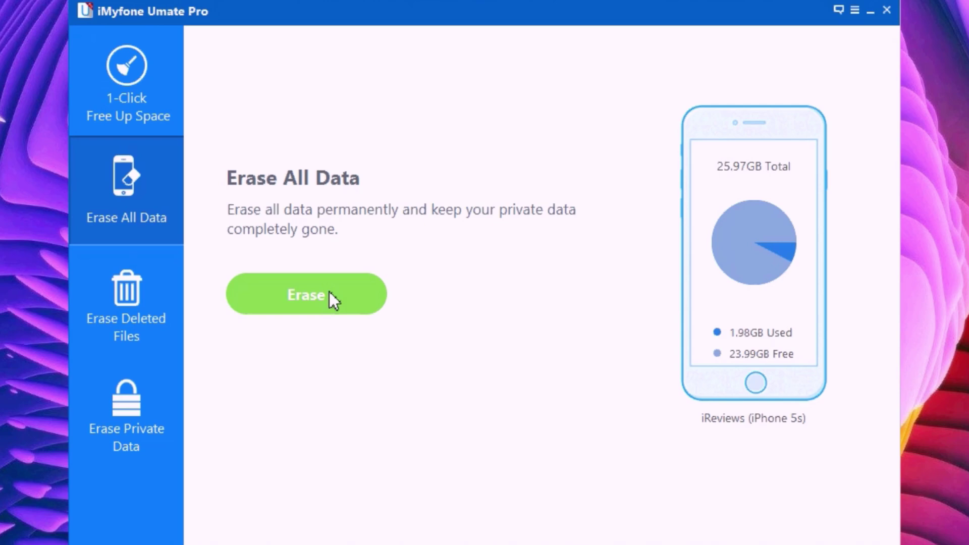
Switch from Erase All Data to the Erase Deleted Files page in the sidebar
click(124, 322)
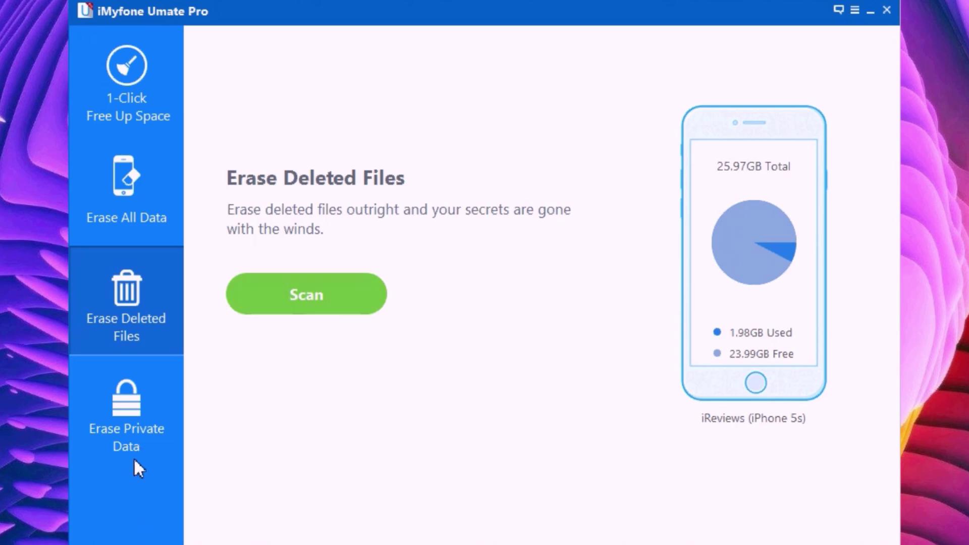
Switch to the Erase Private Data page in the left sidebar
click(129, 440)
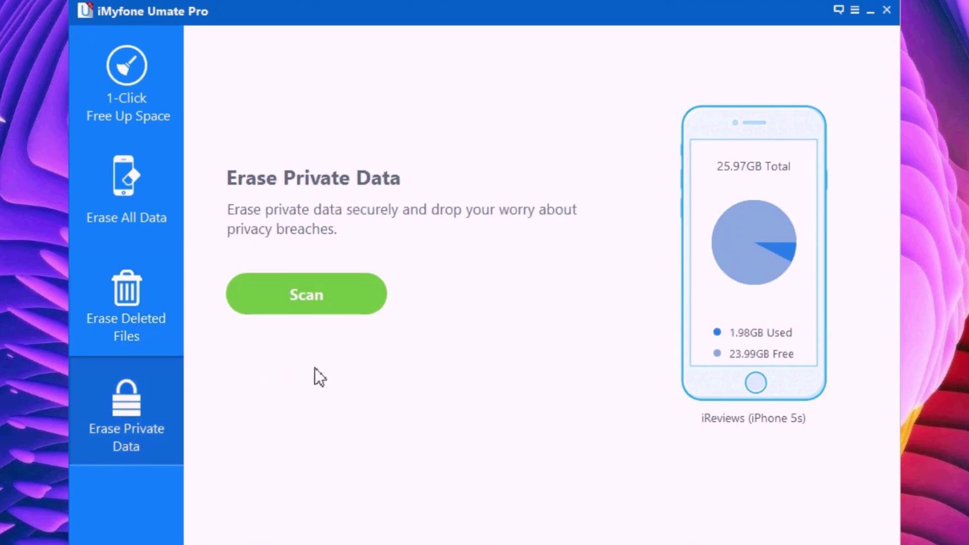